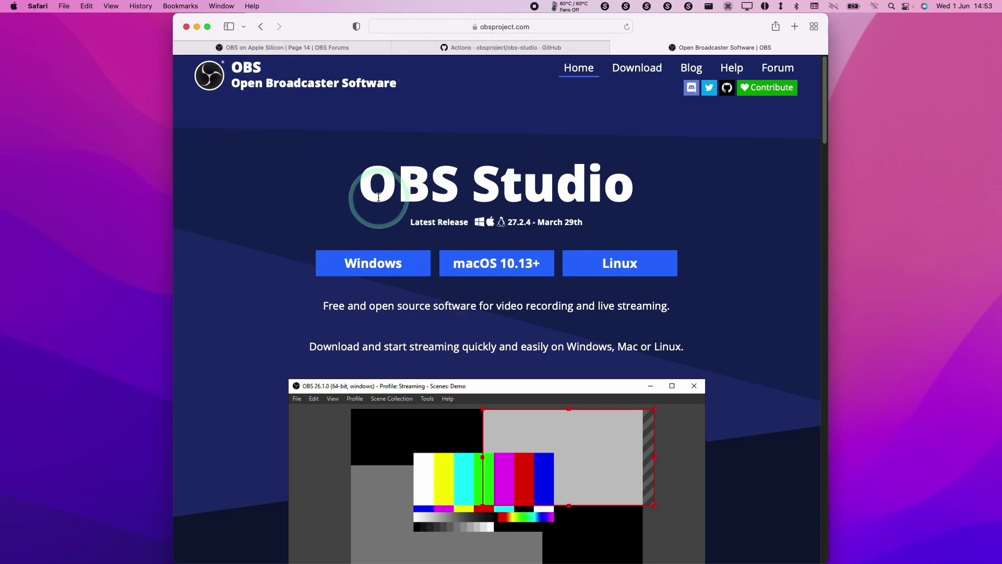
- Download the macOS 10.13+ installer obs-mac-27.2.4.dmg and check its download progress
left_click(469, 270)
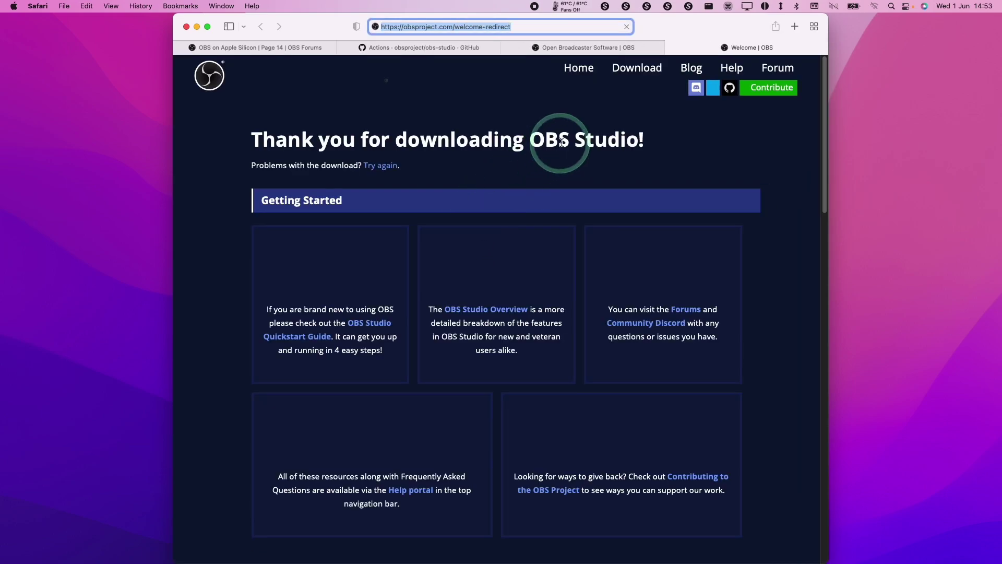
left_click(756, 31)
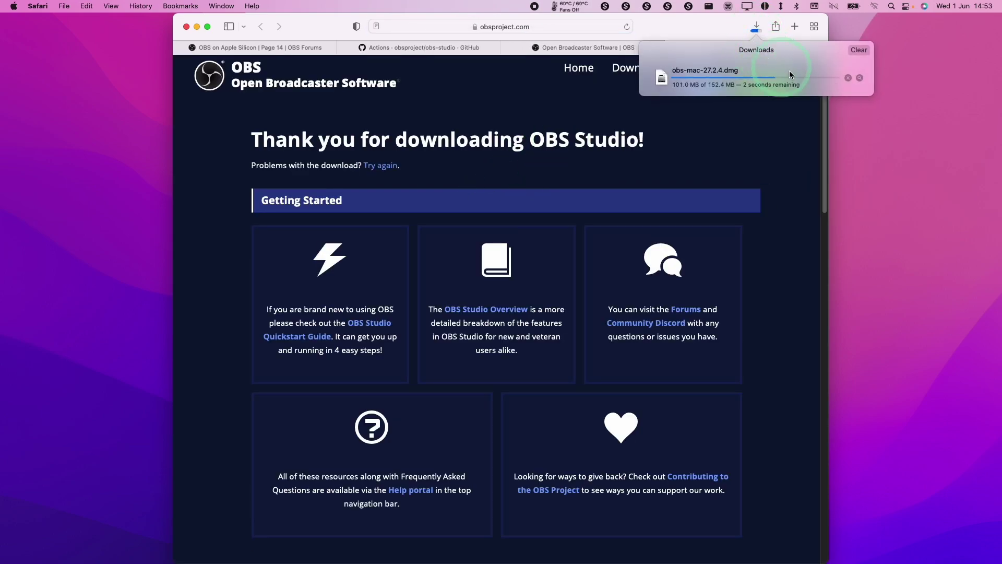
- Reveal the downloaded DMG in Finder and bring up Get Info for the OBS app
left_click(858, 78)
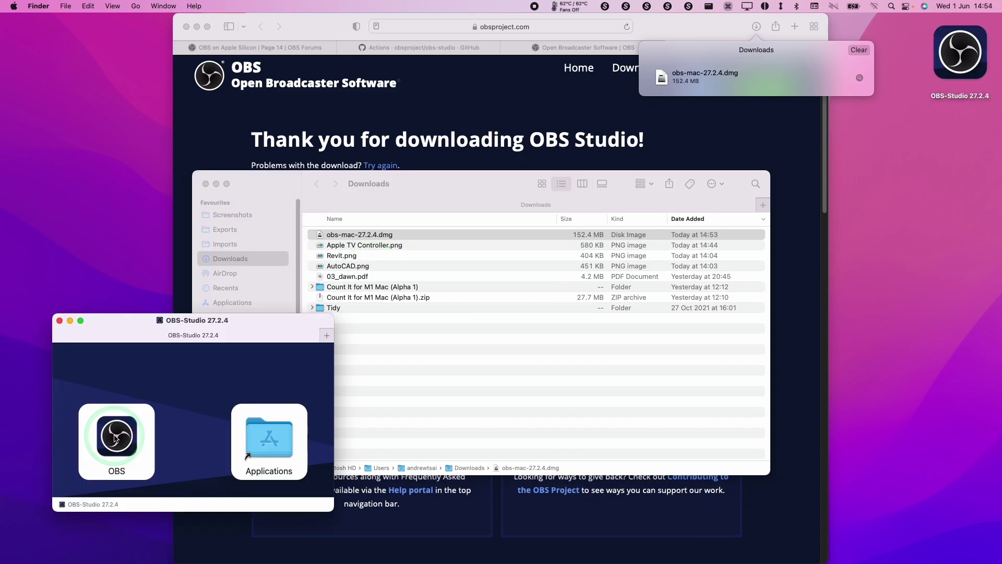
right_click(89, 422)
left_click(128, 385)
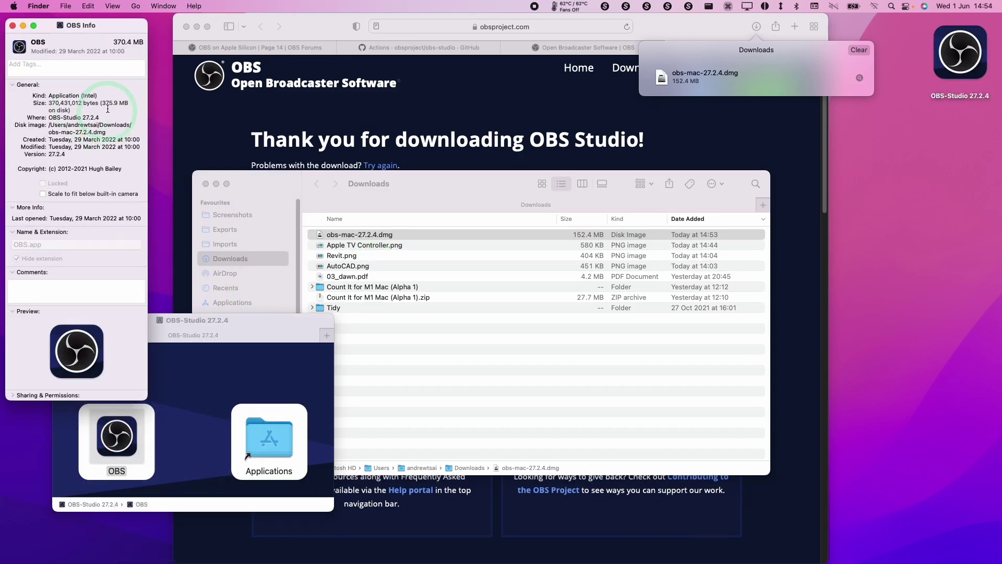
- Confirm the OBS app's Kind is Application (Intel), then close the Info and disk image windows
left_click(13, 26)
left_click(88, 93)
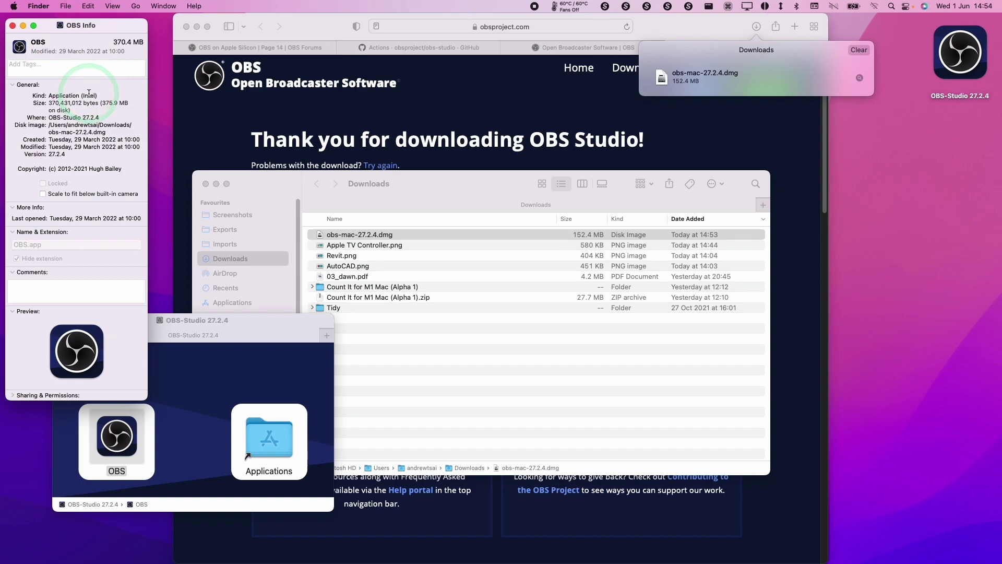
left_click(8, 31)
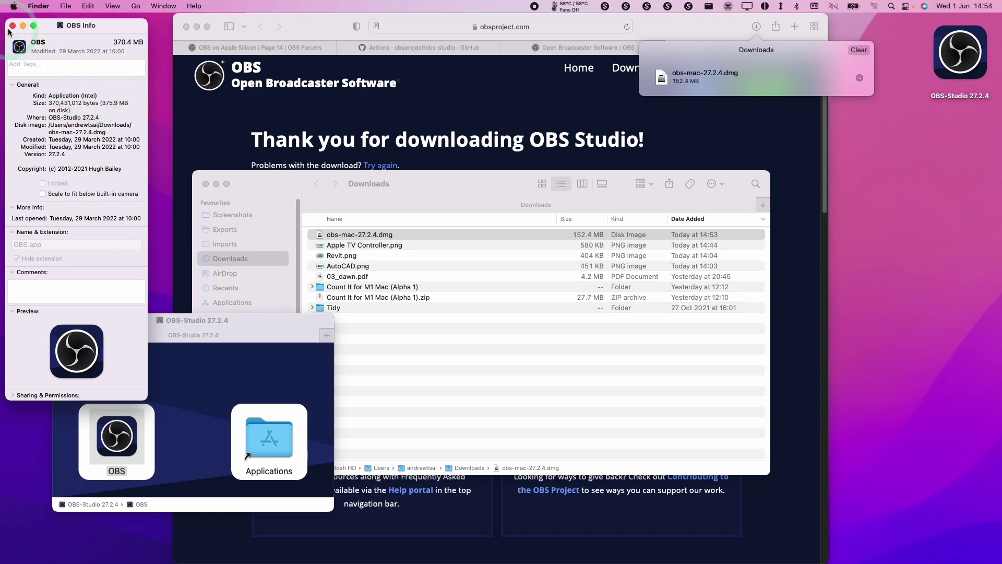
left_click(12, 26)
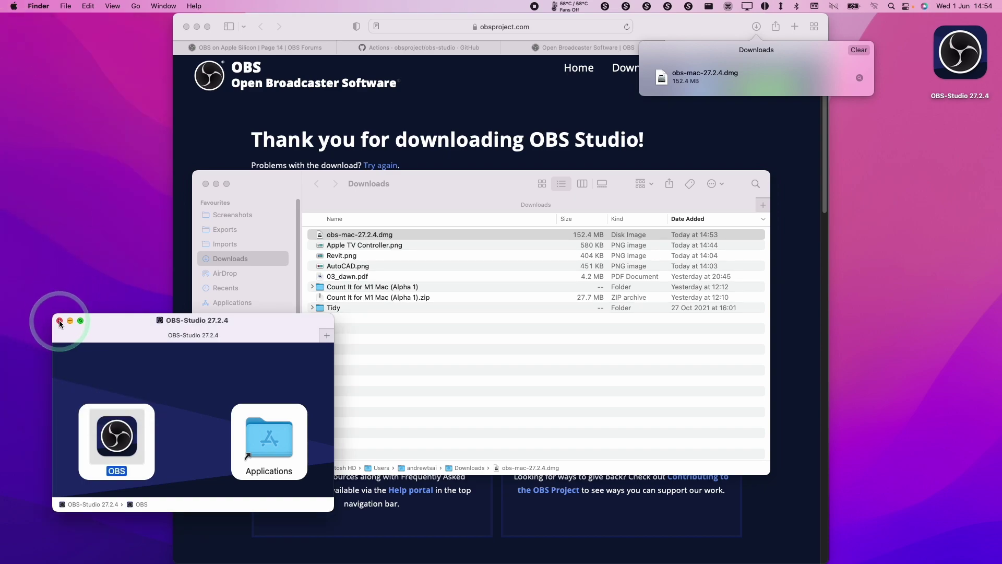
left_click(636, 168)
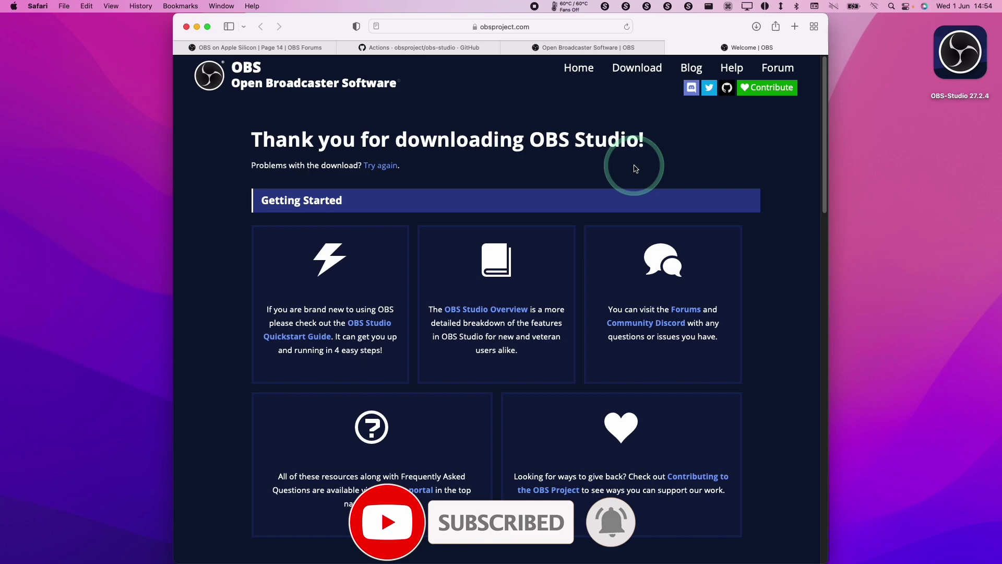
- Go to the OBS Forums Apple Silicon thread and follow post #278's 'Successful master branch builds' link
key("ctrl+Tab")
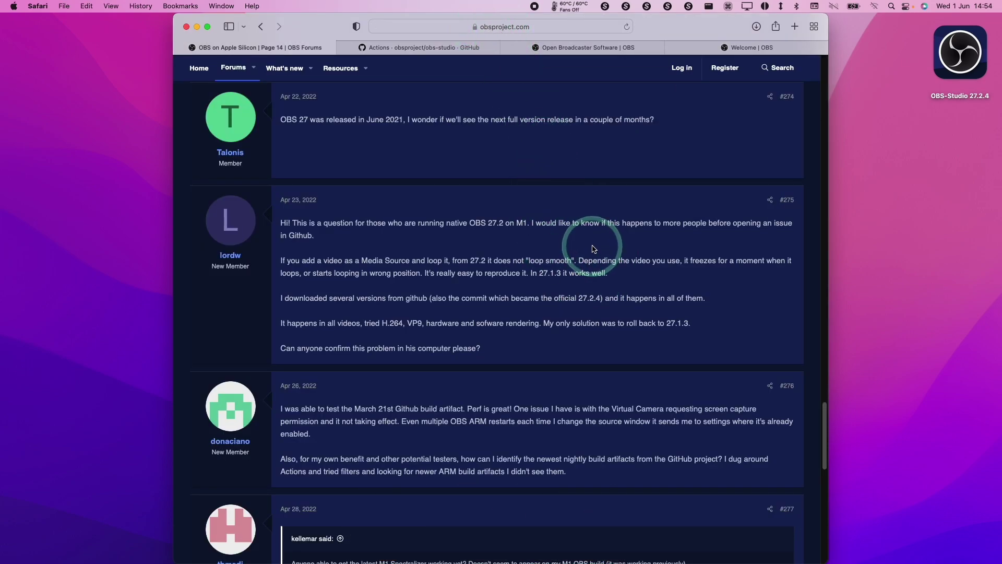
scroll(590, 245, "down", 6)
scroll(590, 245, "down", 4)
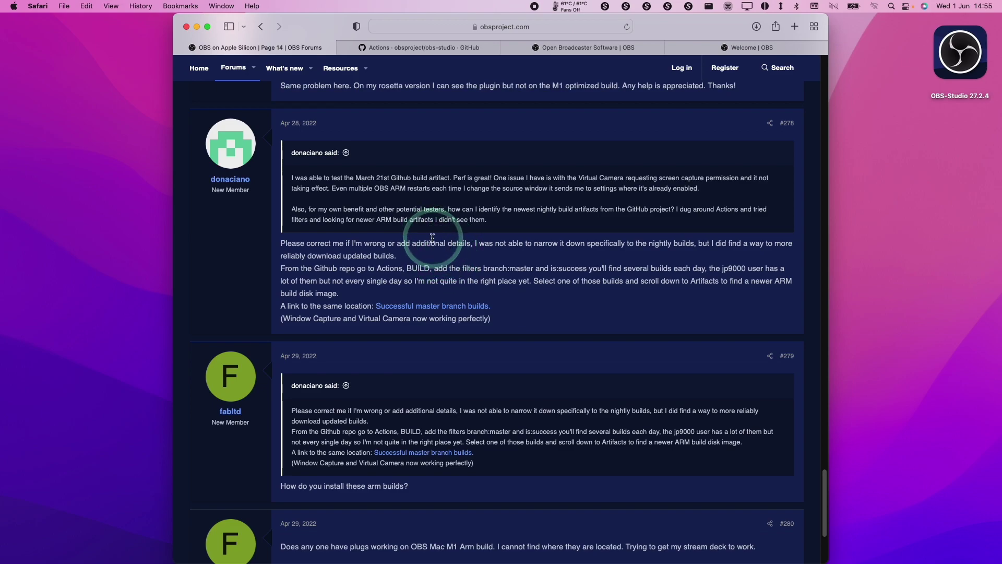
left_click(414, 312)
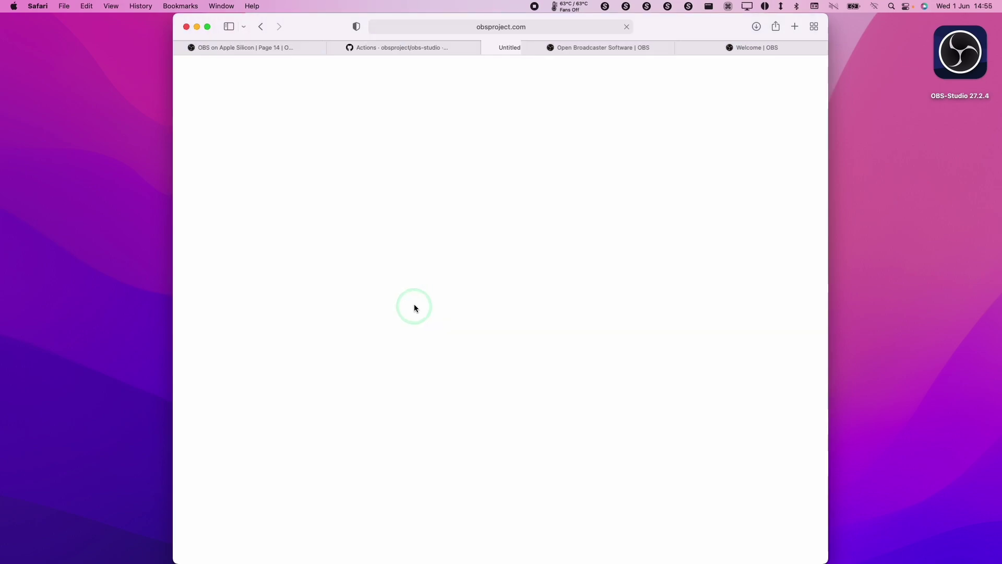
left_click(495, 29)
left_click(340, 32)
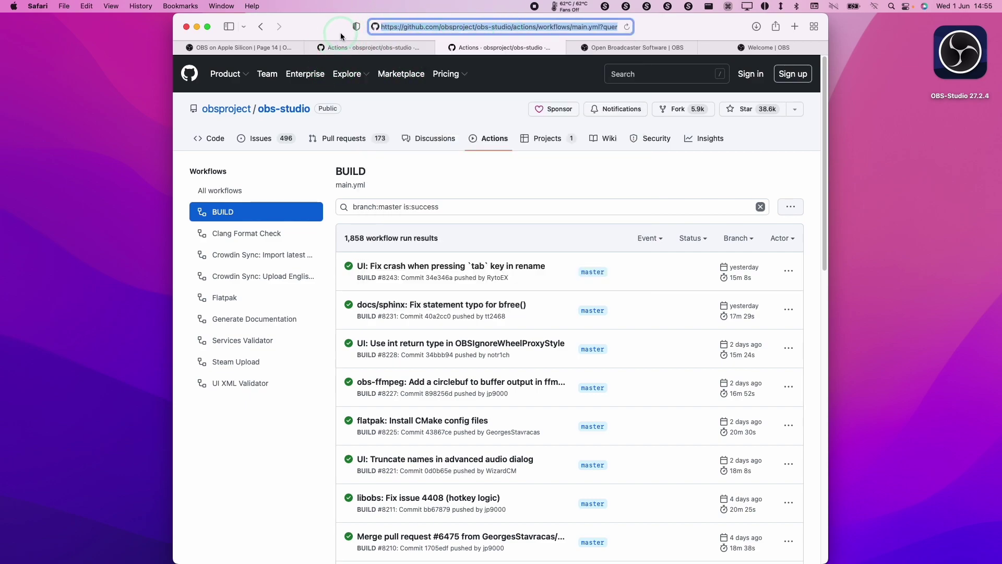
left_click(482, 160)
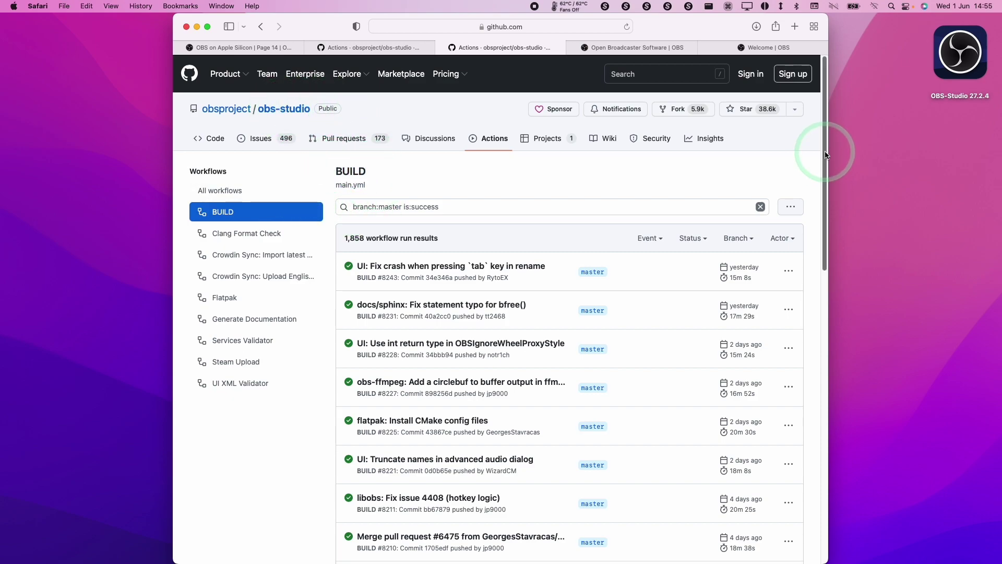
scroll(826, 155, "down", 4)
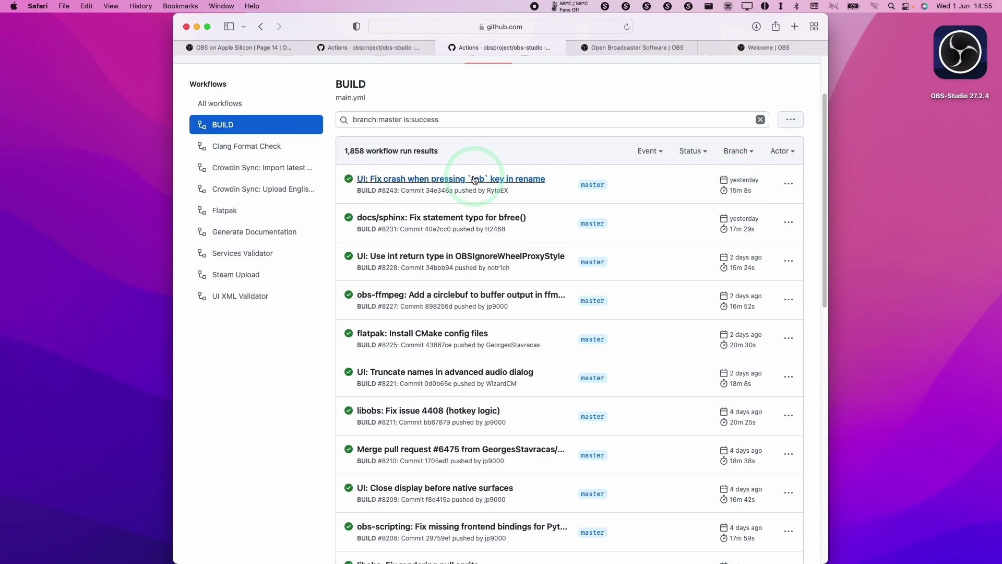
scroll(826, 208, "up", 3)
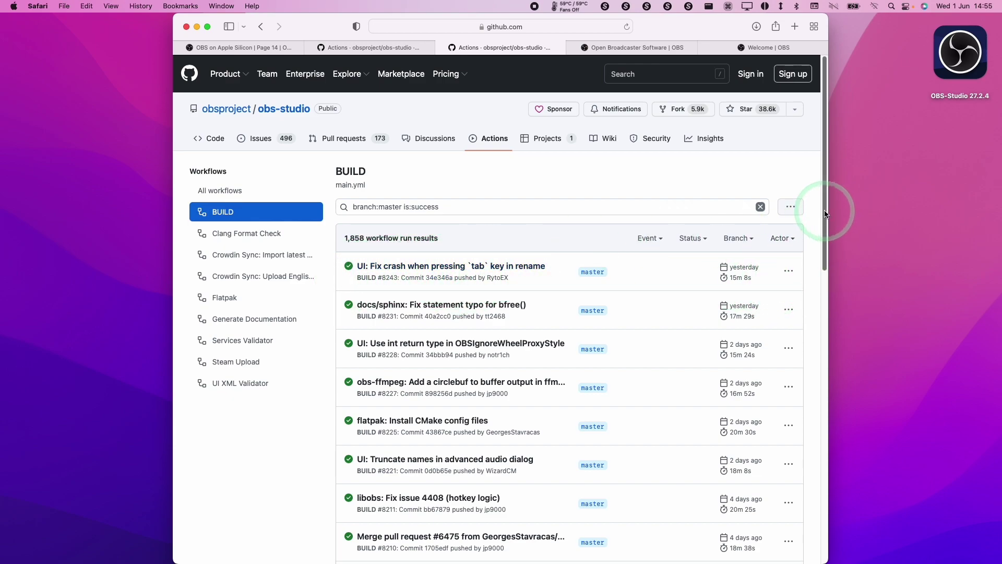
scroll(824, 224, "down", 1)
scroll(824, 223, "down", 3)
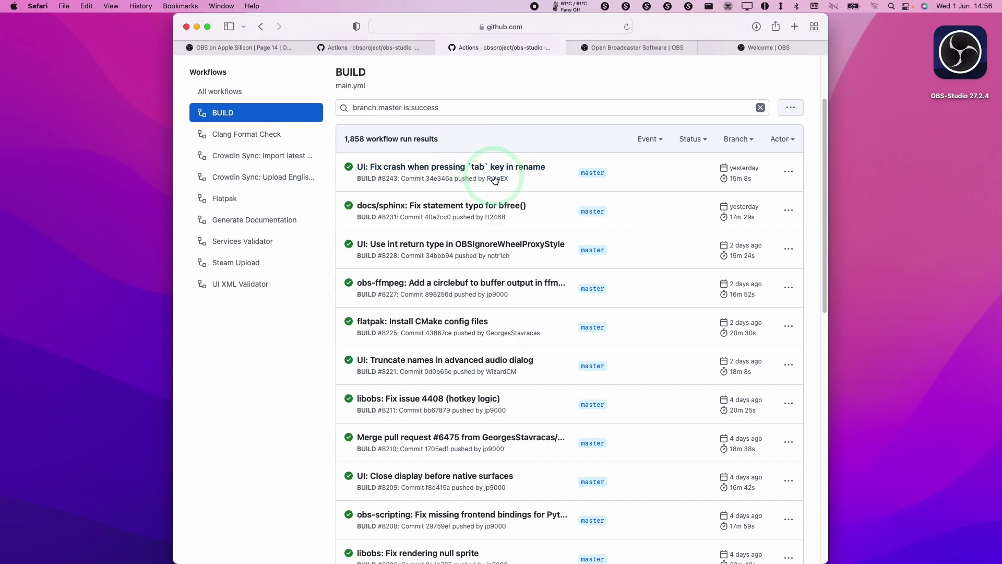
mouse_move(490, 176)
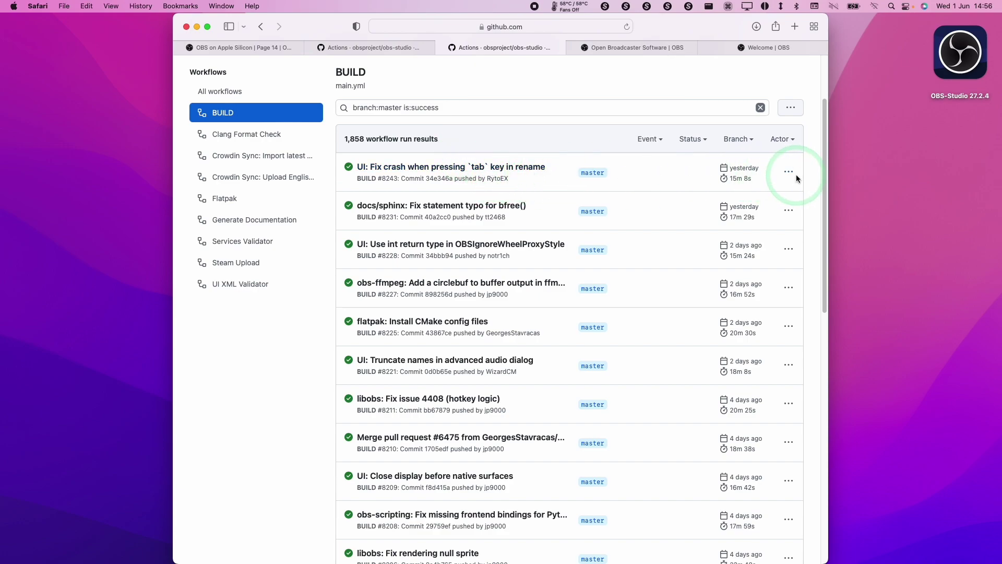
scroll(825, 172, "down", 2)
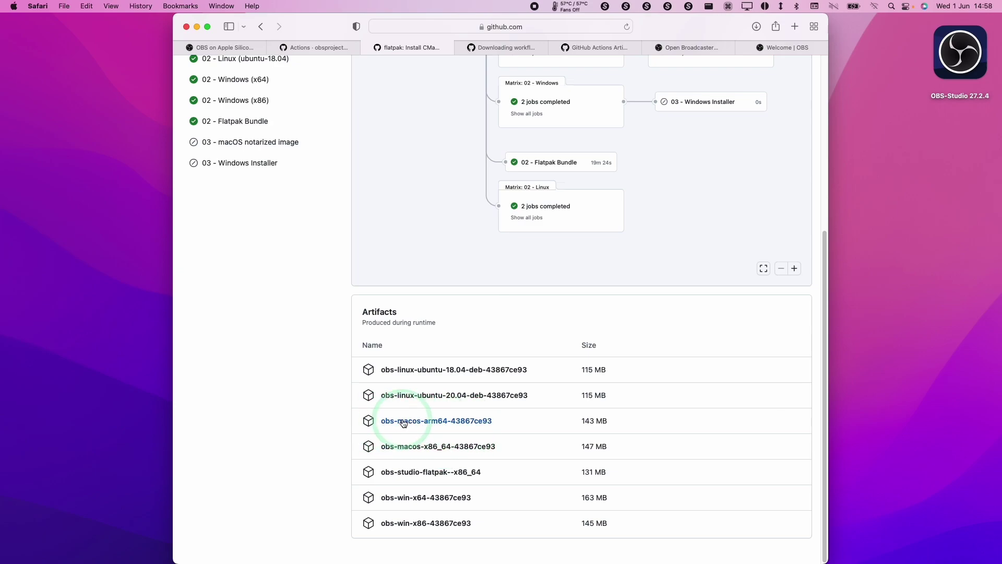
- Download the obs-macos-arm64-43867ce93 artifact from the workflow run's Artifacts list
scroll(740, 412, "up", 10)
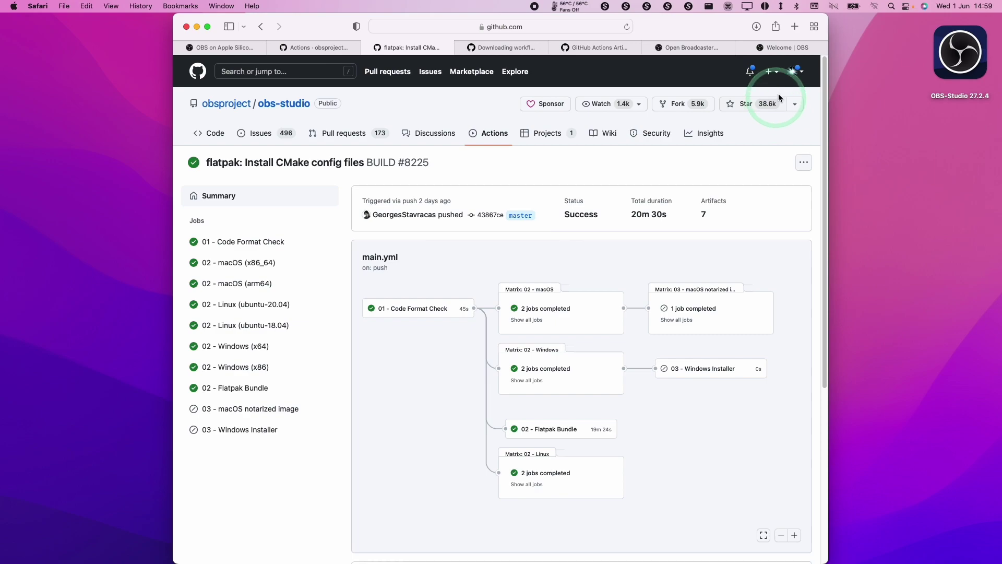
left_click(804, 72)
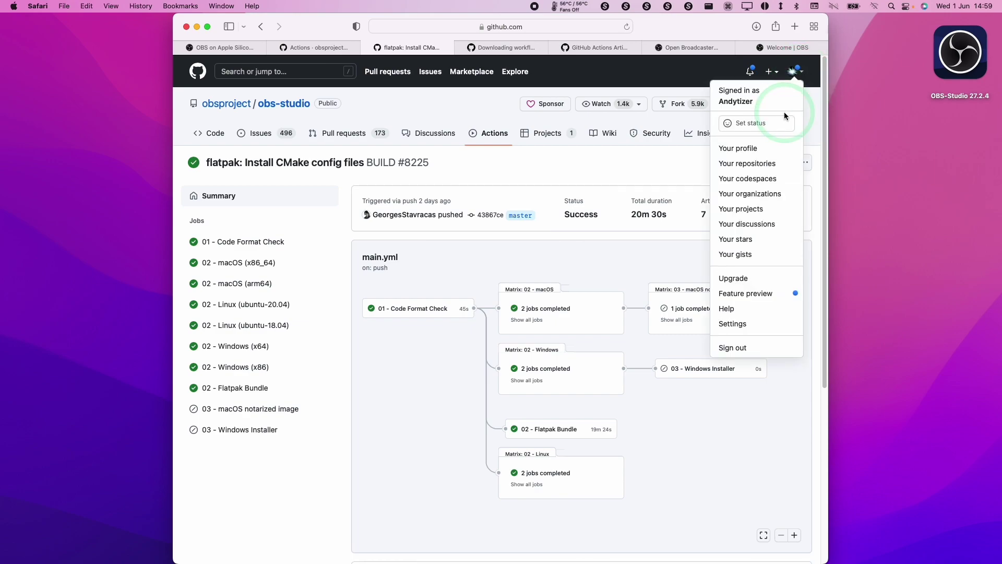
left_click(618, 324)
scroll(617, 324, "down", 5)
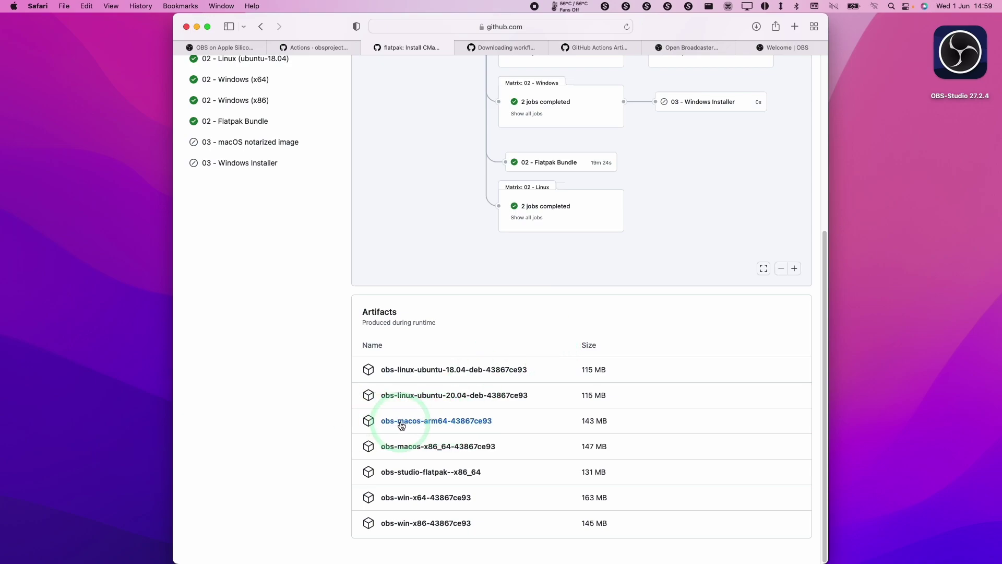
left_click(489, 421)
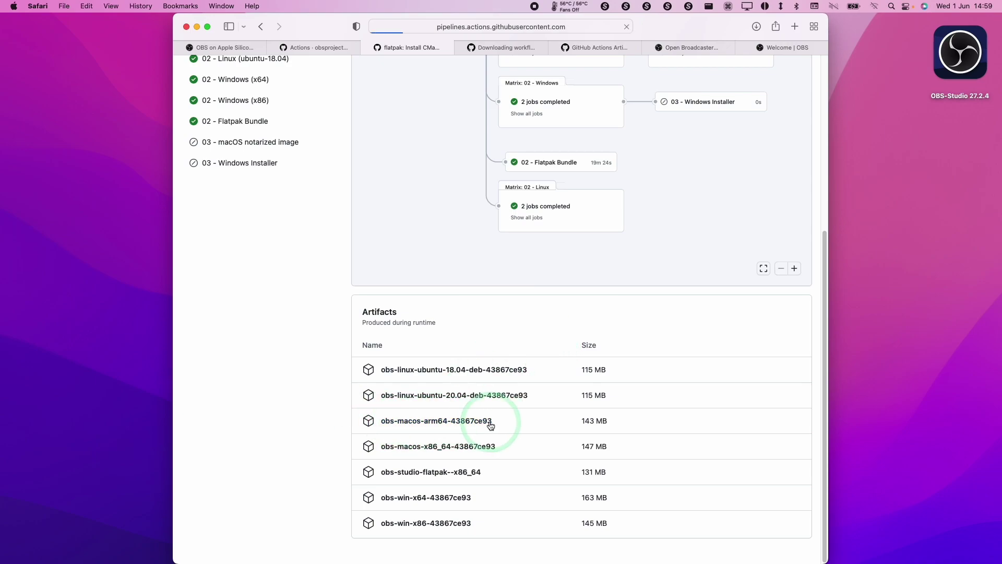
- Try opening obs-studio-27.2.0-43867ce93-macOS-Apple.dmg from Finder's Downloads and dismiss the unidentified-developer alert
left_click(756, 27)
left_click(756, 29)
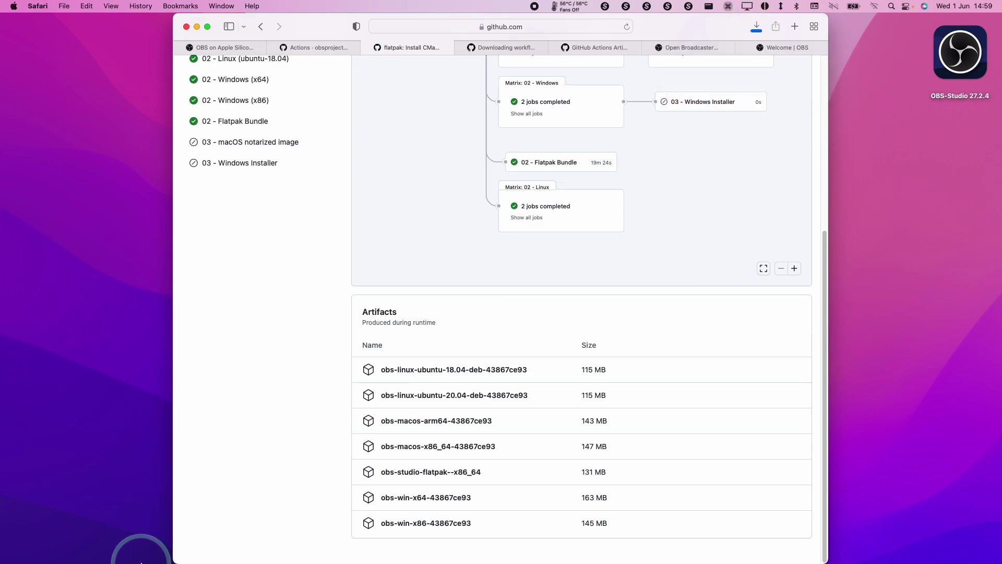
left_click(172, 542)
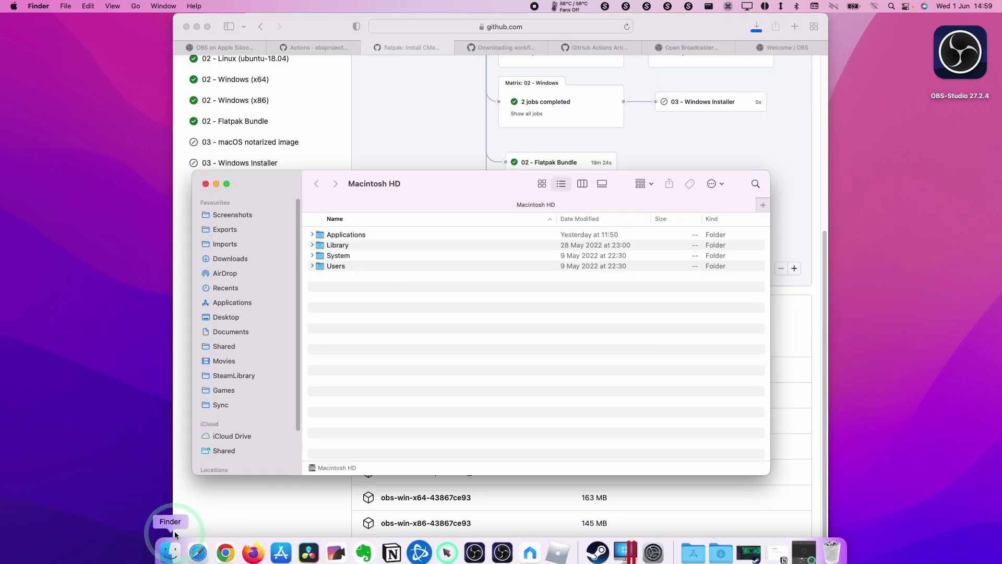
left_click(230, 259)
left_click(364, 236)
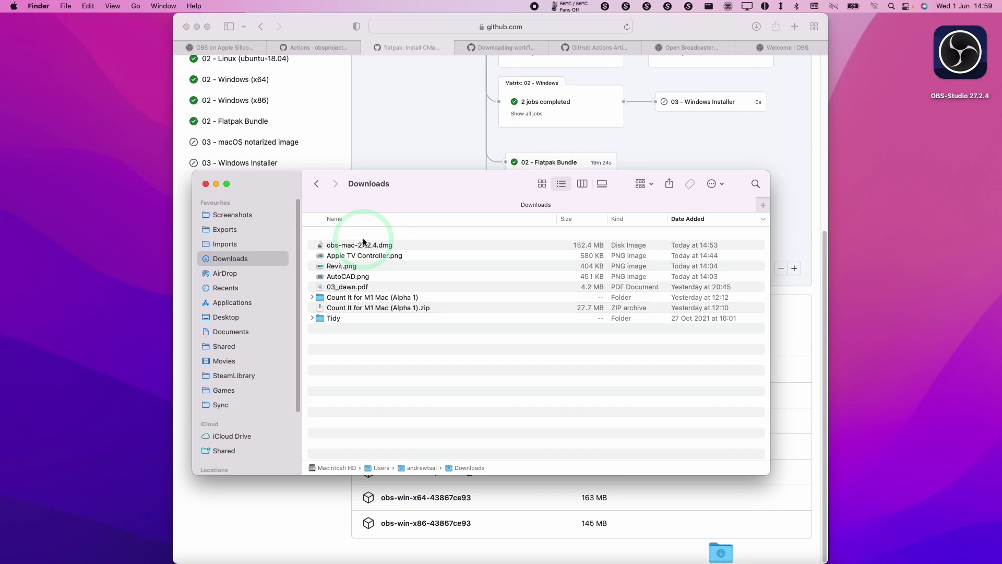
double_click(412, 237)
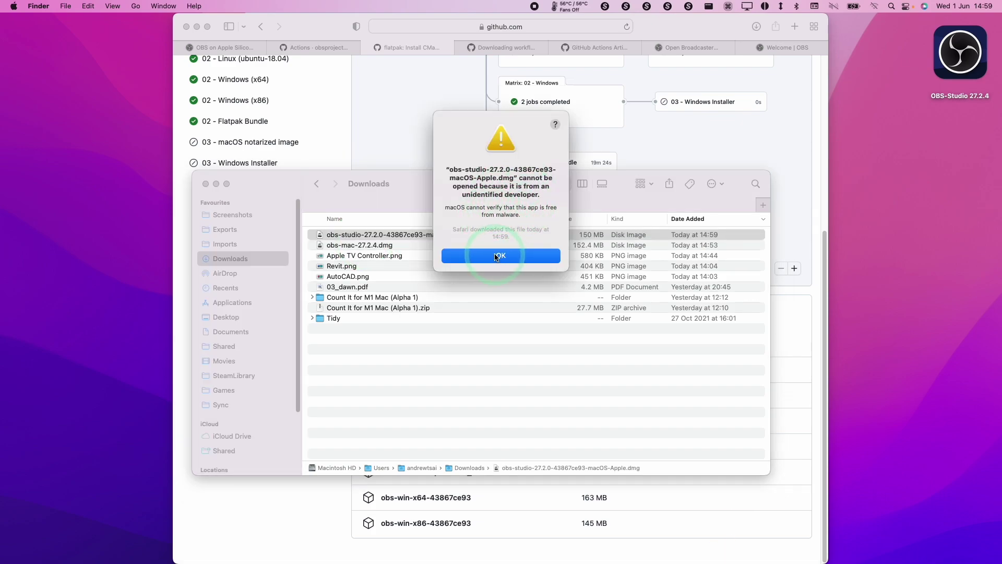
left_click(495, 256)
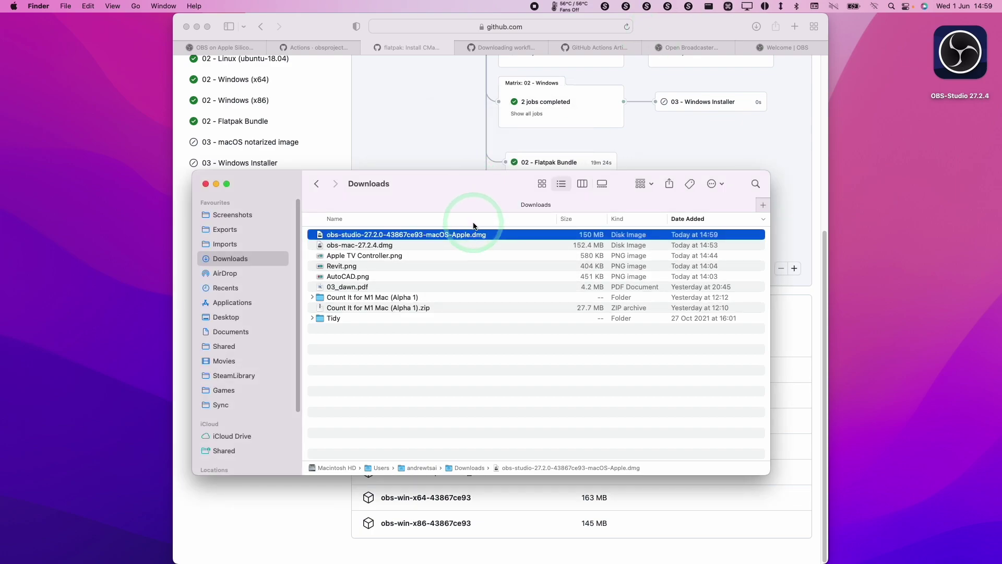
- Mount the unverified OBS disk image using the context-menu Open and confirm the warning
key("ctrl")
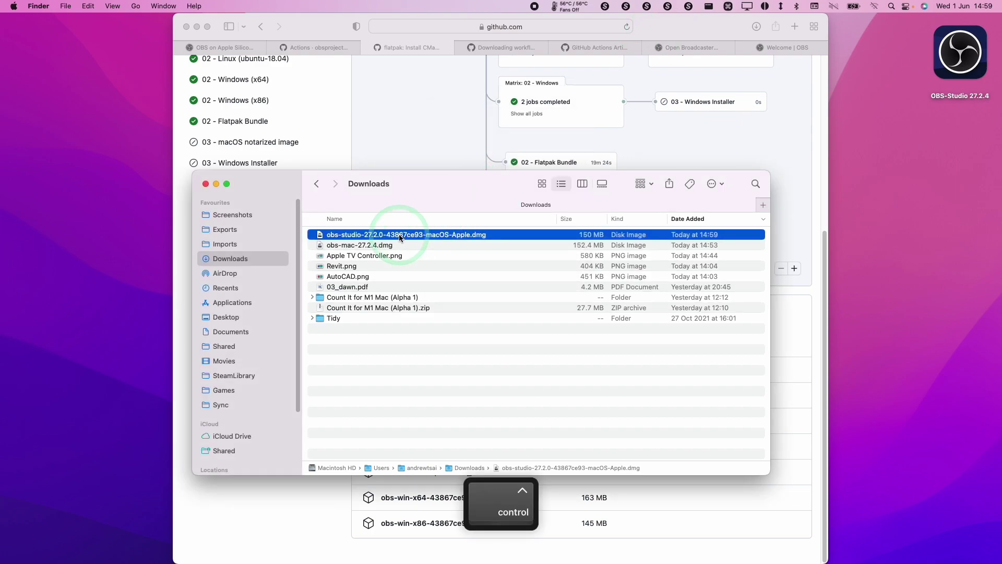
left_click(399, 234, "ctrl")
left_click(487, 240)
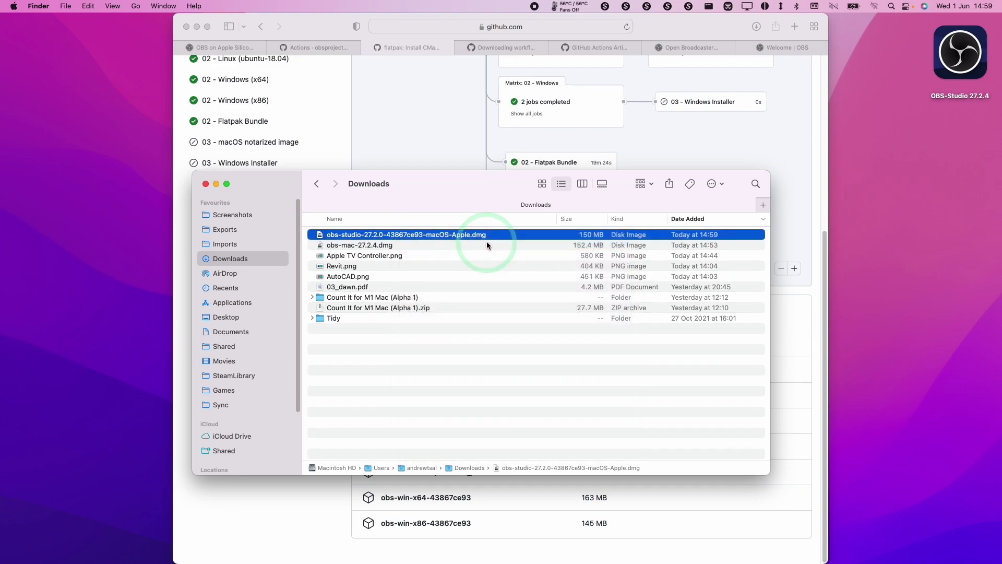
left_click(468, 276)
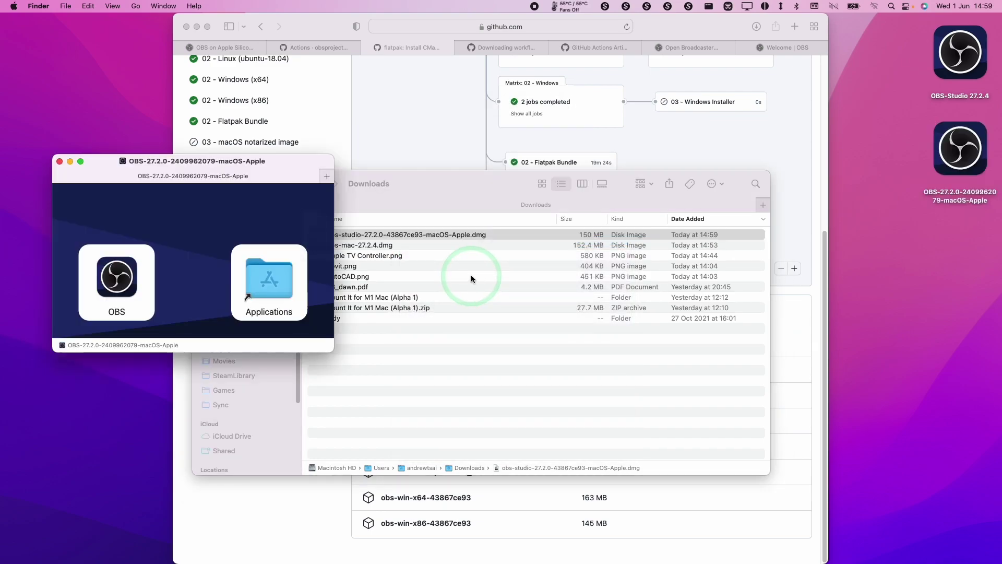
- Confirm in Get Info that the OBS app's Kind is Apple Silicon, then attempt launching it
left_click(124, 272)
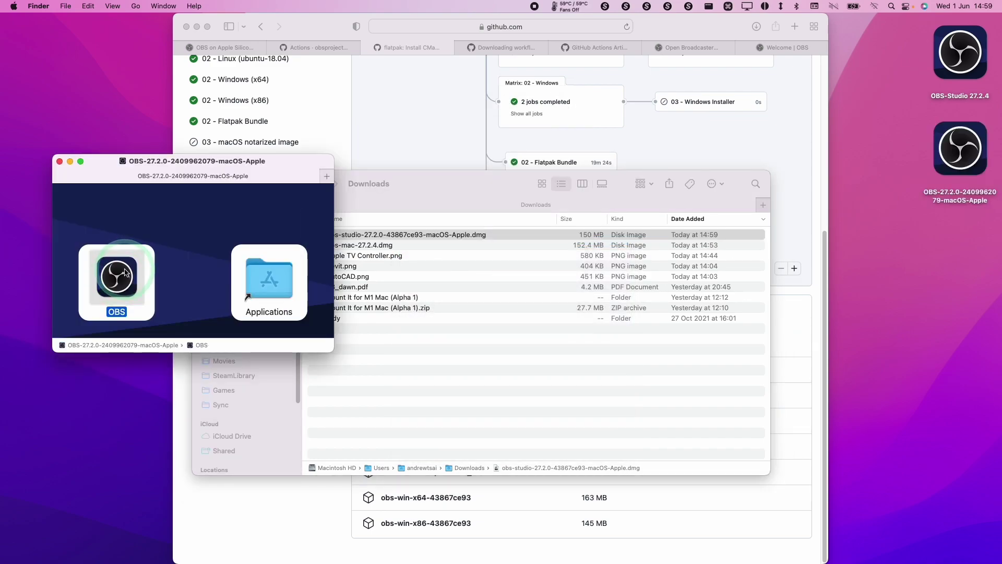
left_click(125, 273, "ctrl")
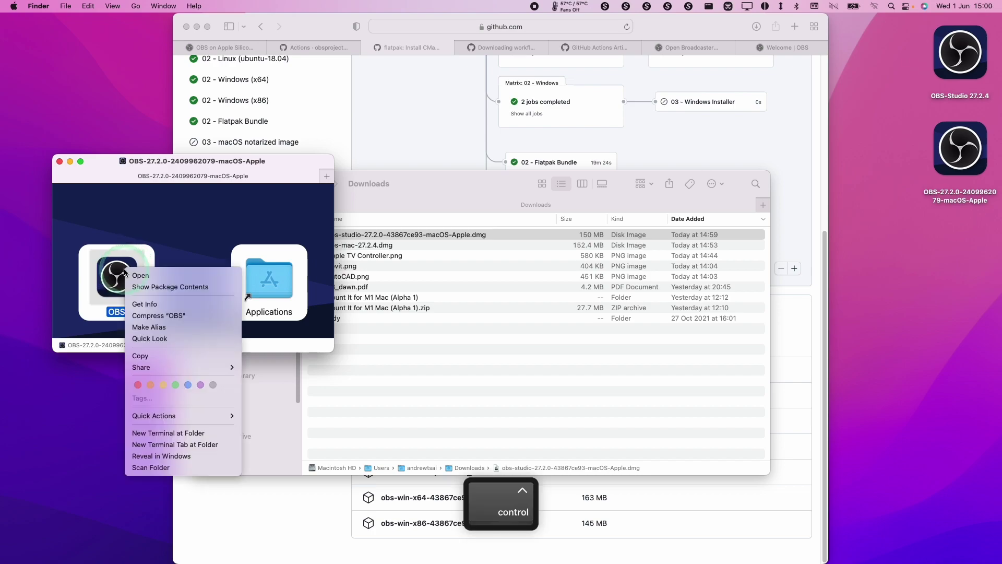
left_click(163, 305)
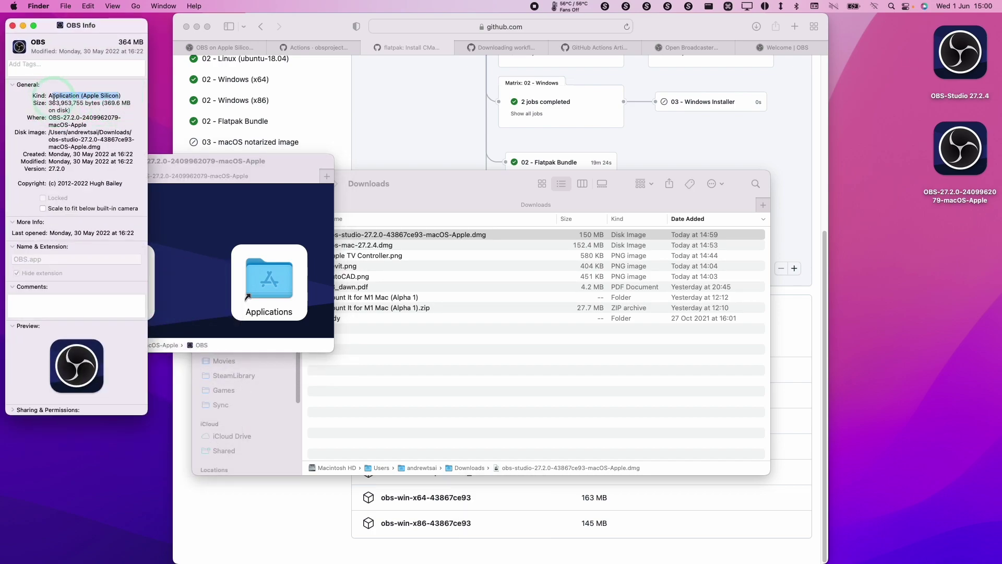
left_click(116, 112)
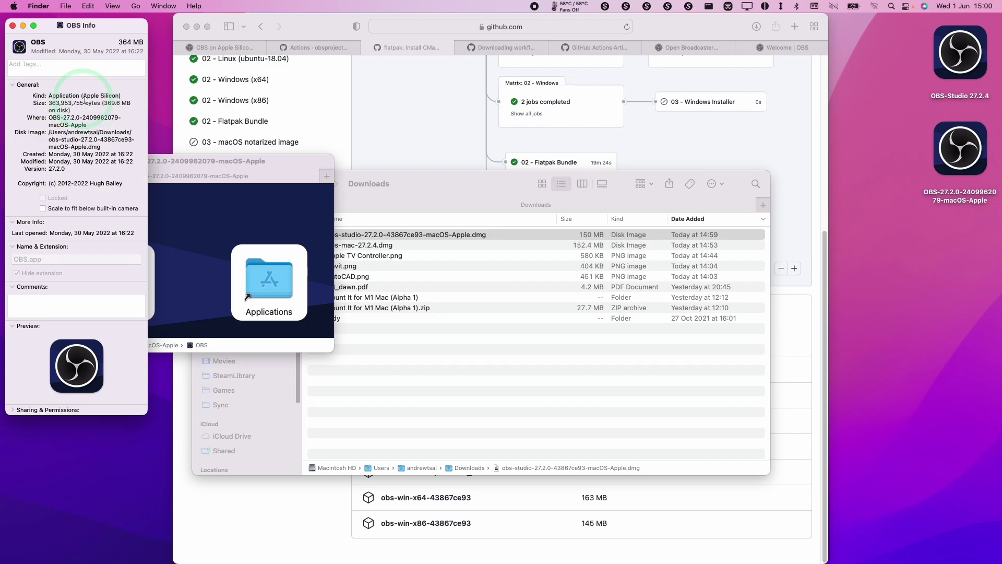
left_click(22, 35)
left_click(107, 276)
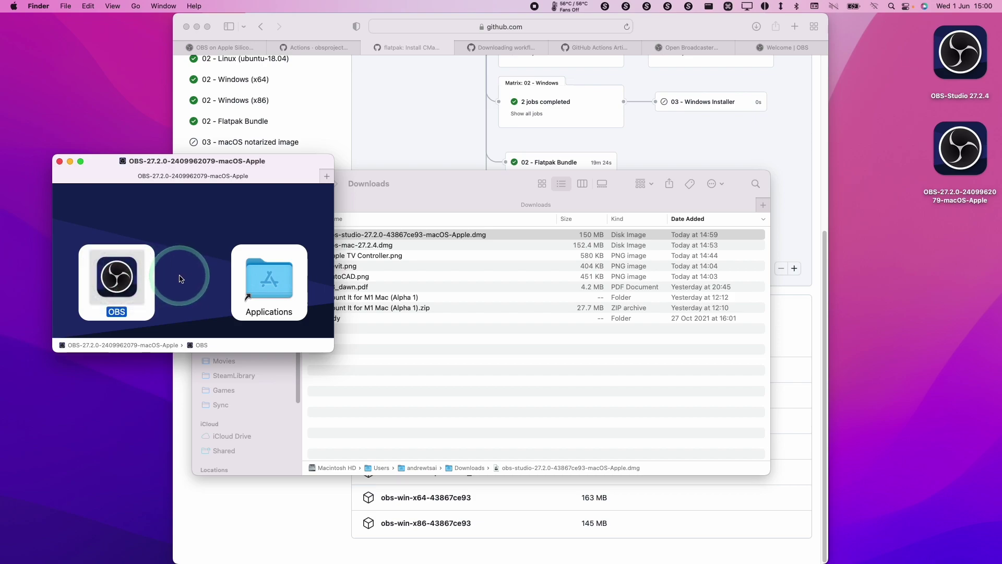
key("super+o")
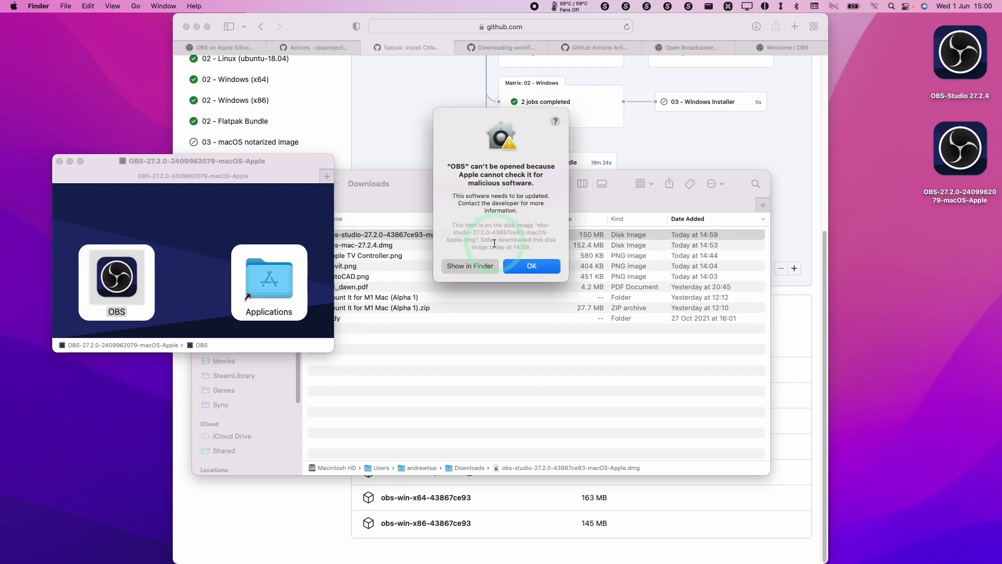
- Open the OBS app past the Gatekeeper warning using the context-menu Open and confirm
left_click(531, 267)
left_click(122, 283, "ctrl")
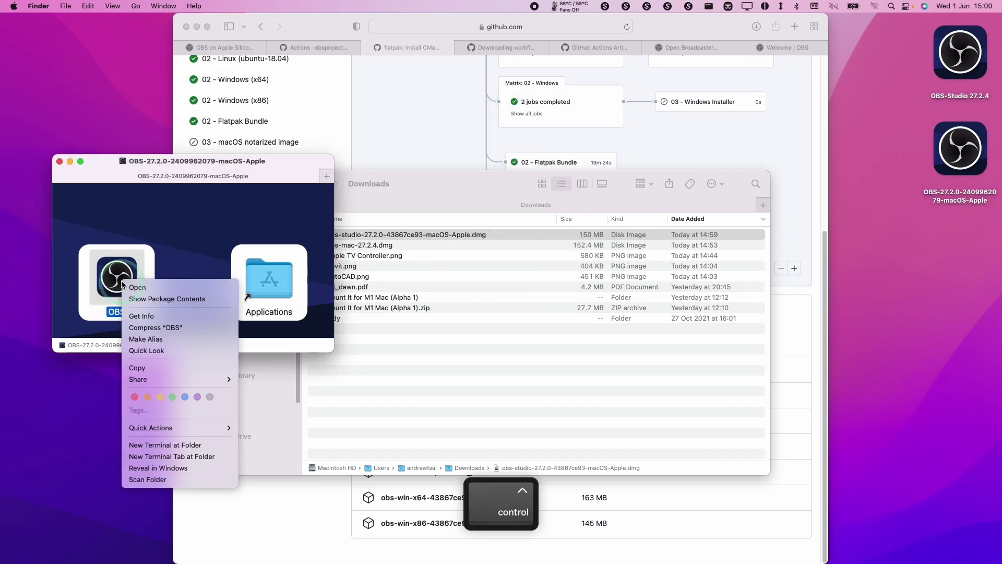
left_click(134, 286)
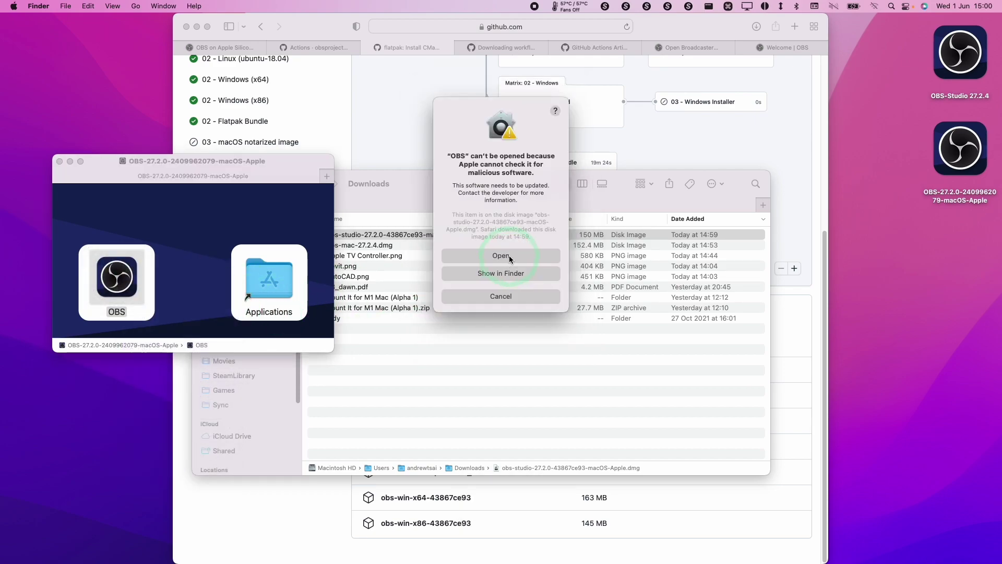
left_click(509, 257)
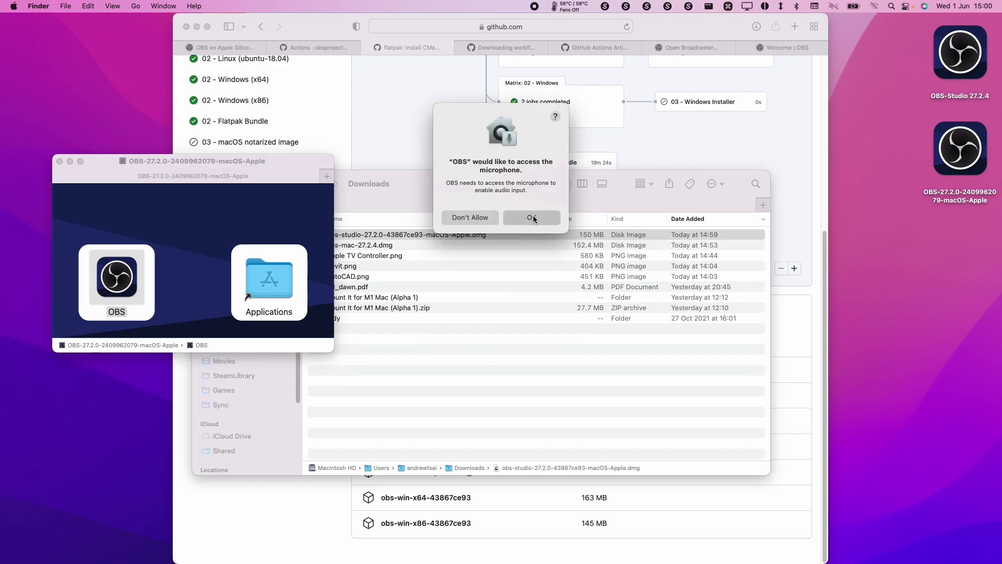
- Allow OBS microphone and camera access, then switch to Activity Monitor to check its Kind
left_click(533, 219)
left_click(532, 218)
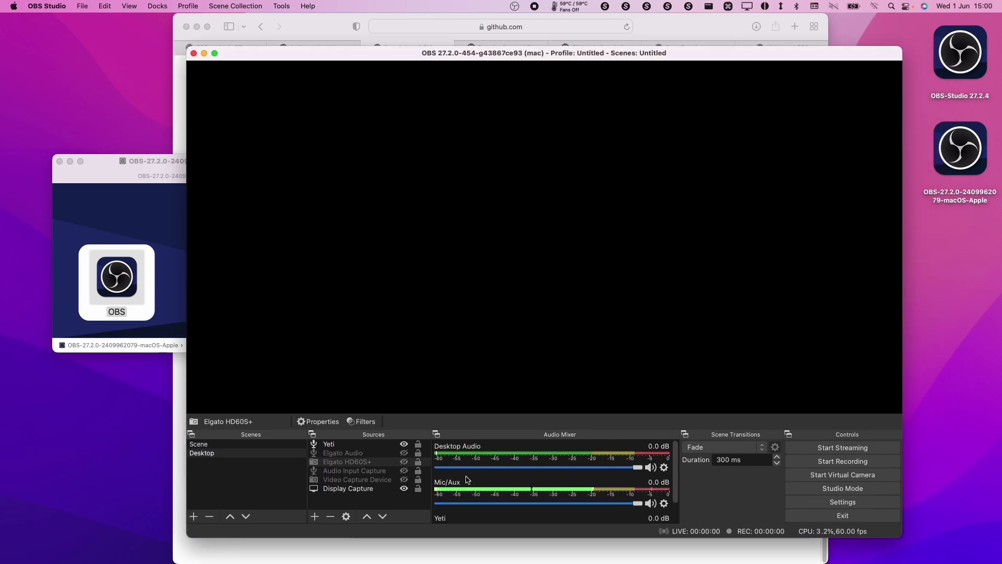
key("super+Tab")
left_click(481, 224)
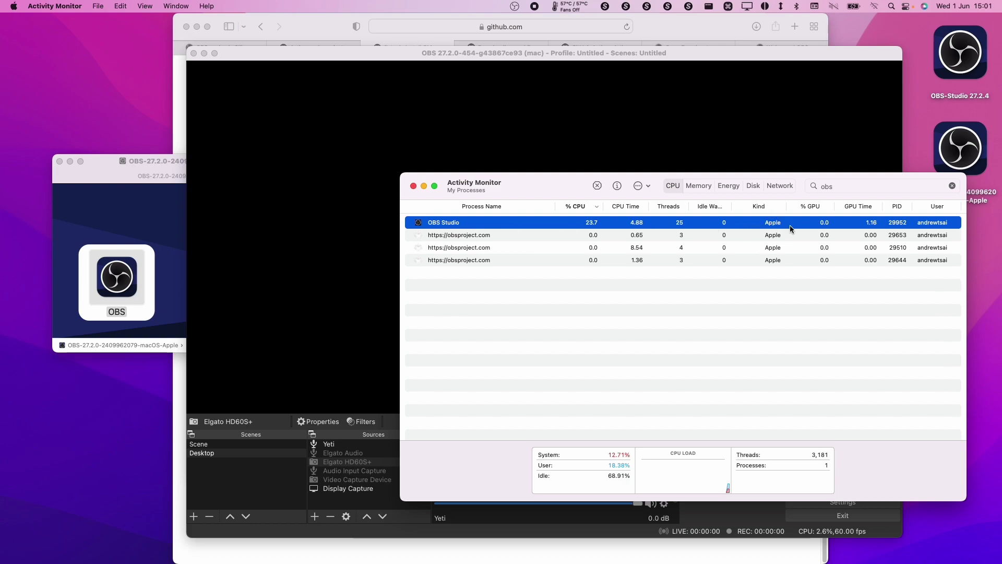